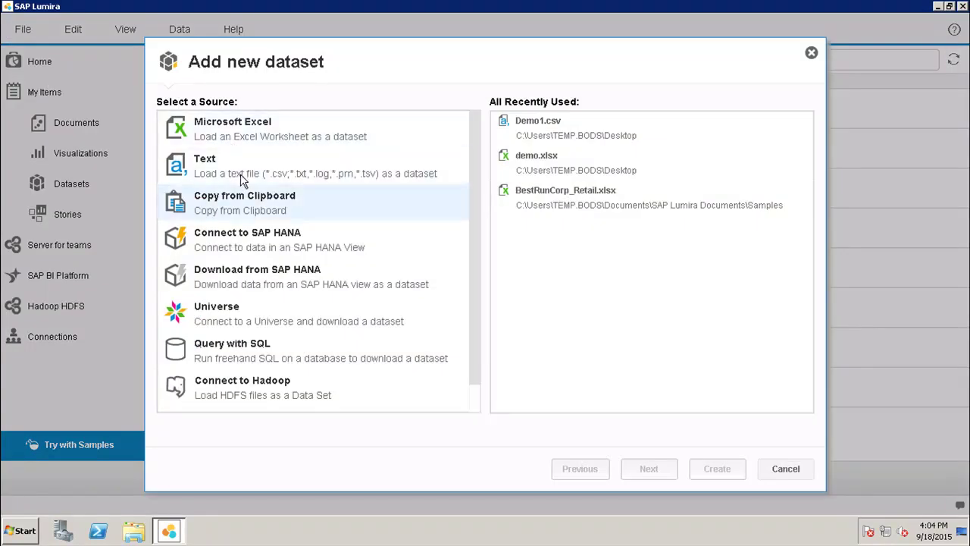
Create a new dataset from the comma-delimited text file Demo1.csv on the Desktop.
left_click(240, 174)
left_click(650, 468)
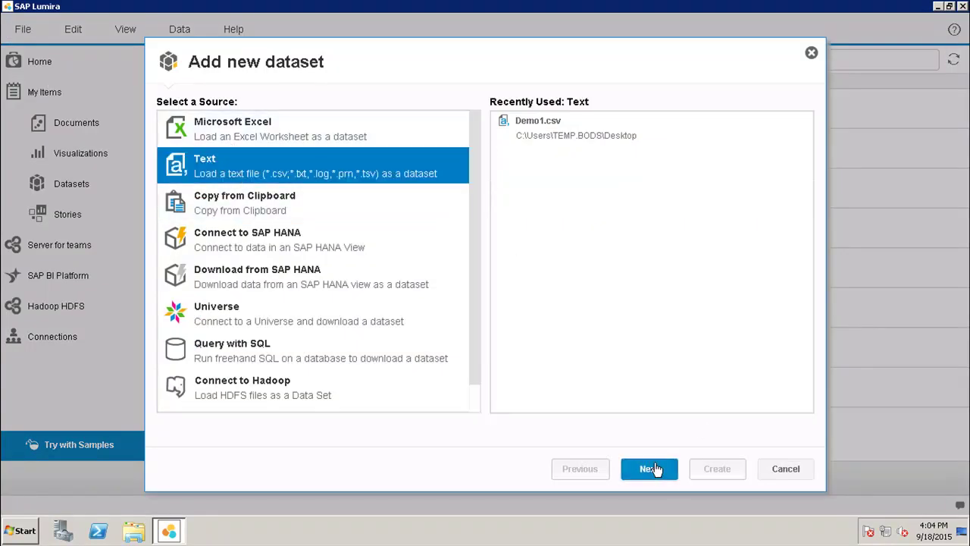
left_click(195, 277)
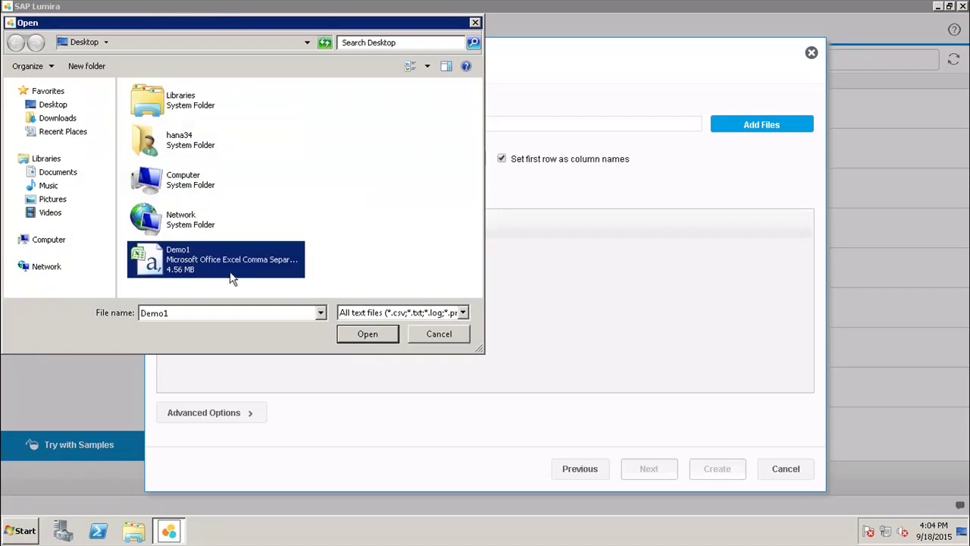
left_click(367, 338)
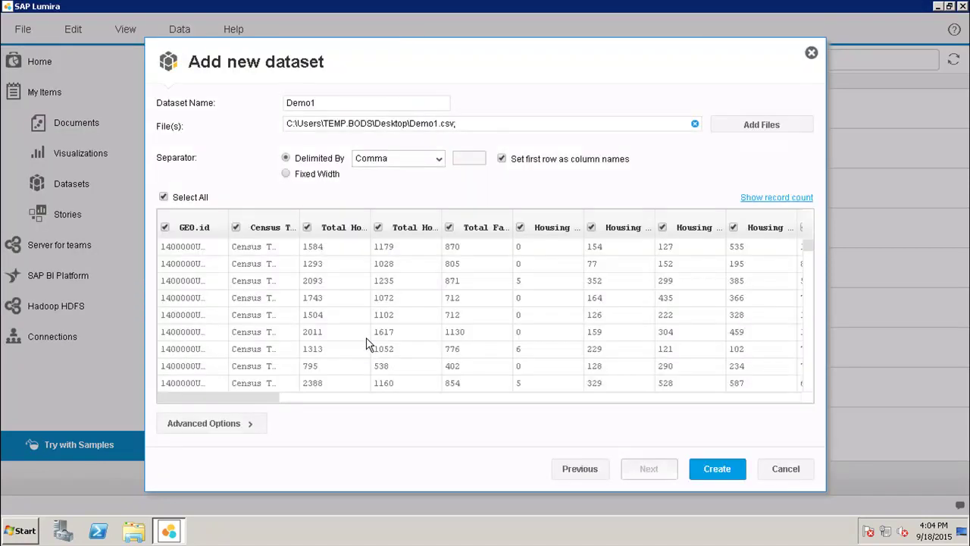
left_click(723, 476)
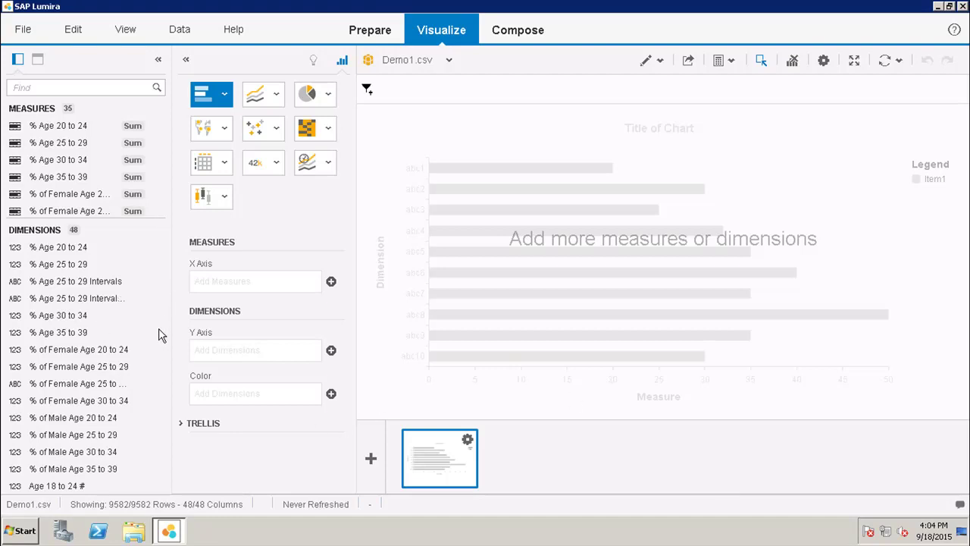
Define a geographic hierarchy by names from the Country dimension, with Region as the region and Sub-Region (2) as the sub-region.
left_click_drag(166, 318, 166, 381)
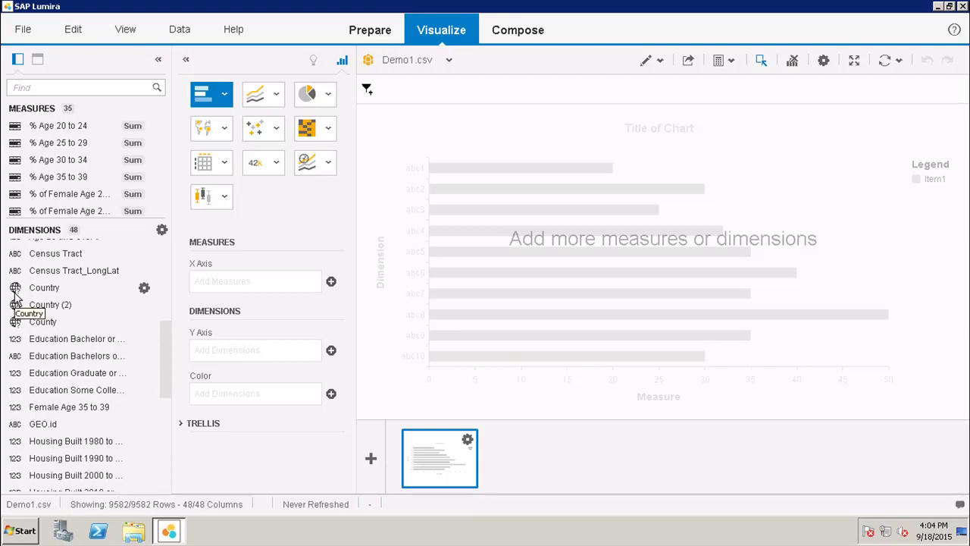
left_click(144, 288)
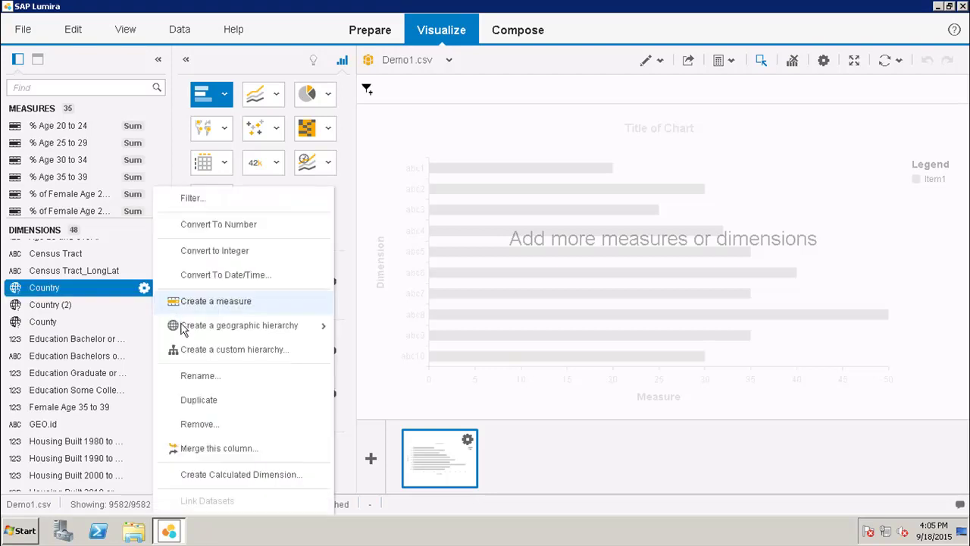
mouse_move(179, 328)
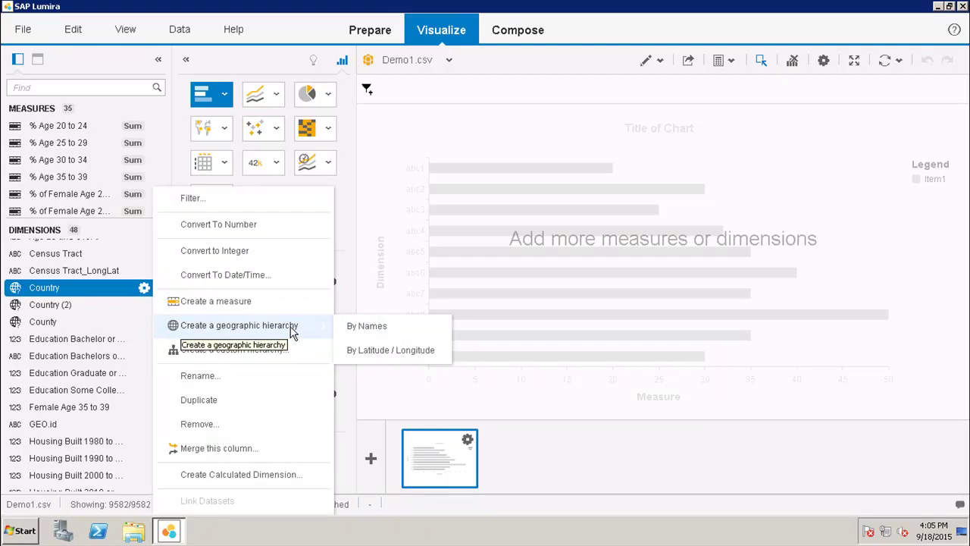
left_click(359, 327)
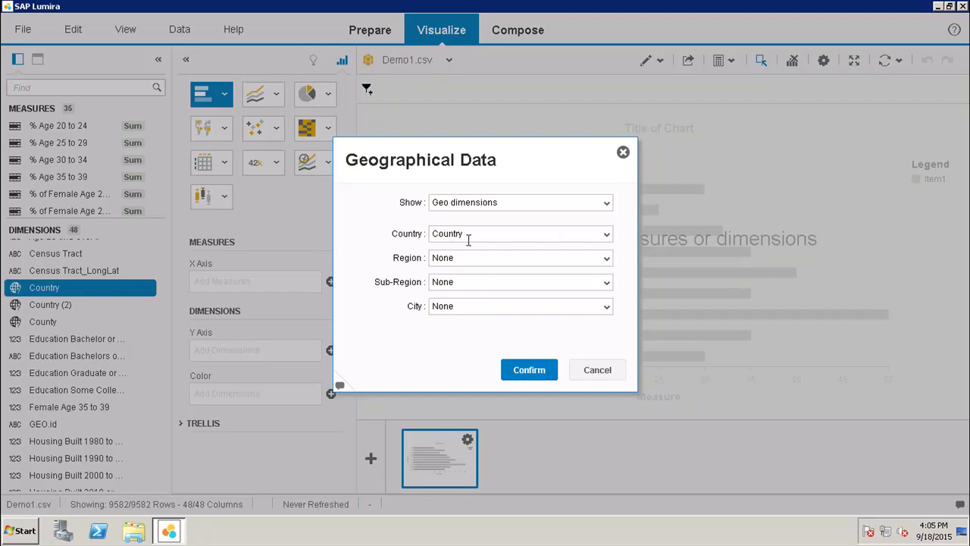
left_click(605, 261)
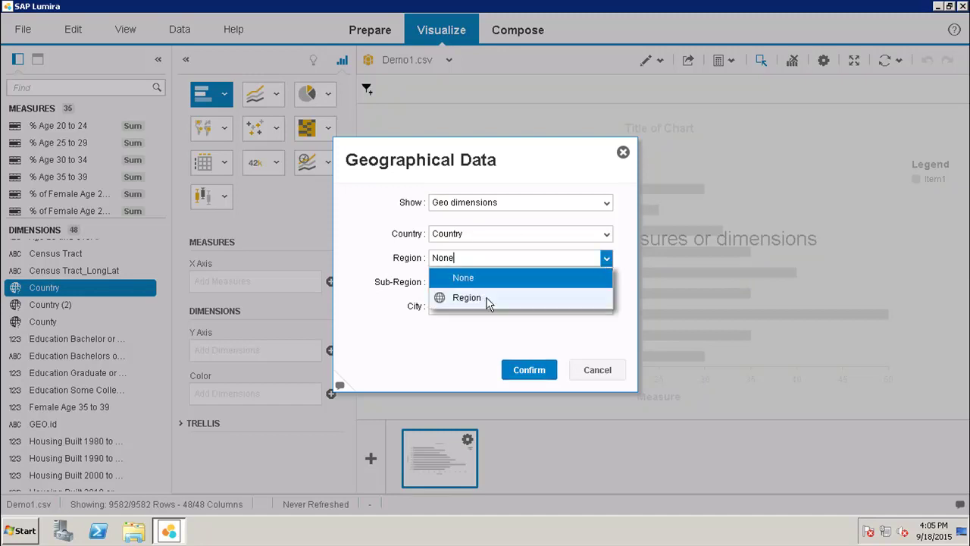
left_click(487, 300)
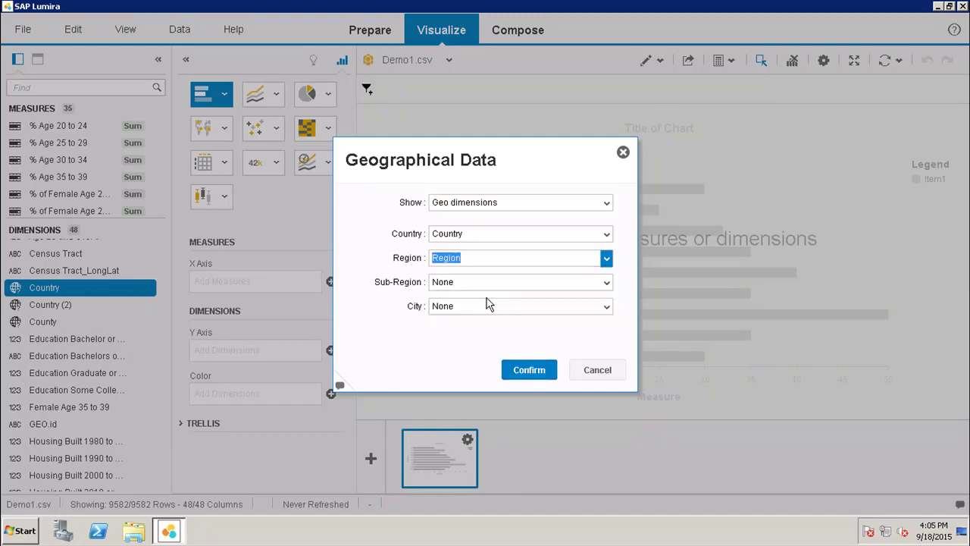
left_click(606, 284)
left_click(480, 341)
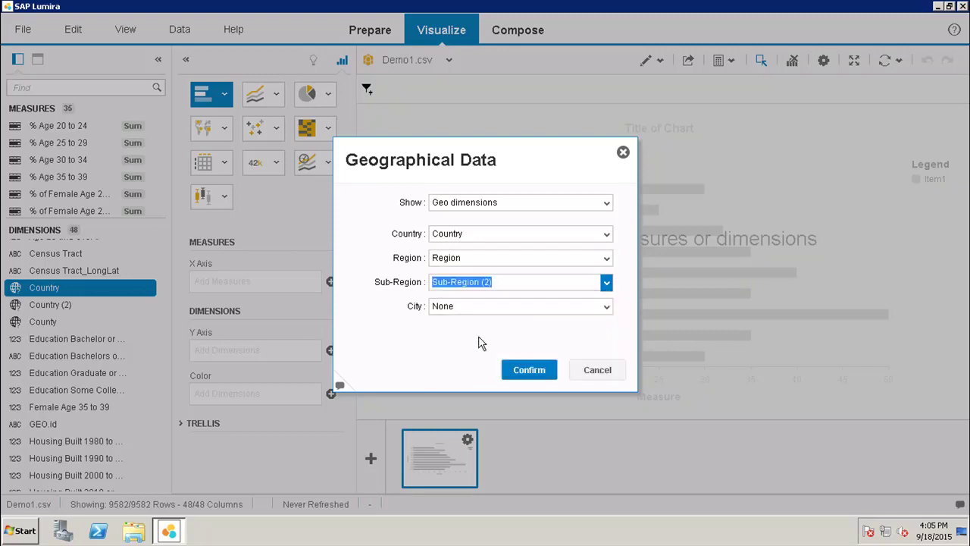
left_click(607, 308)
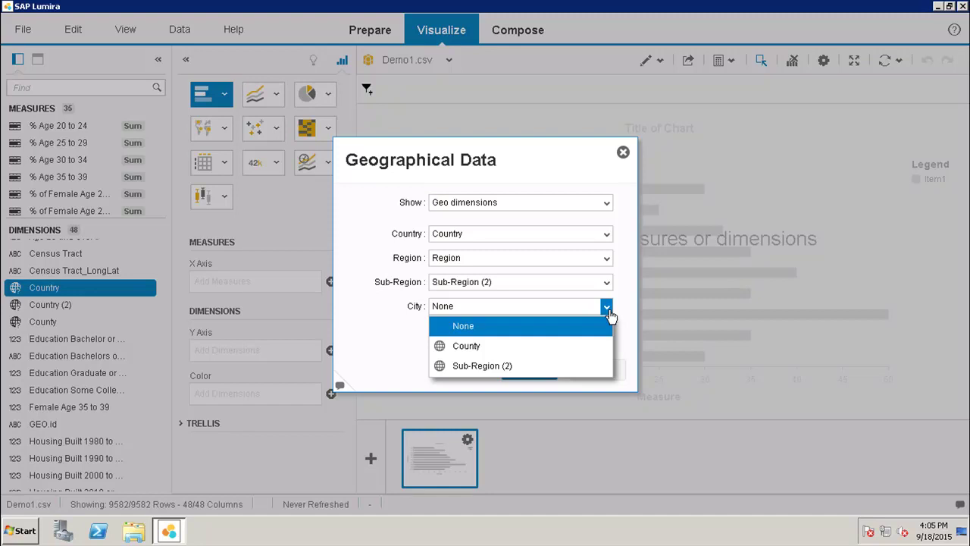
left_click(366, 347)
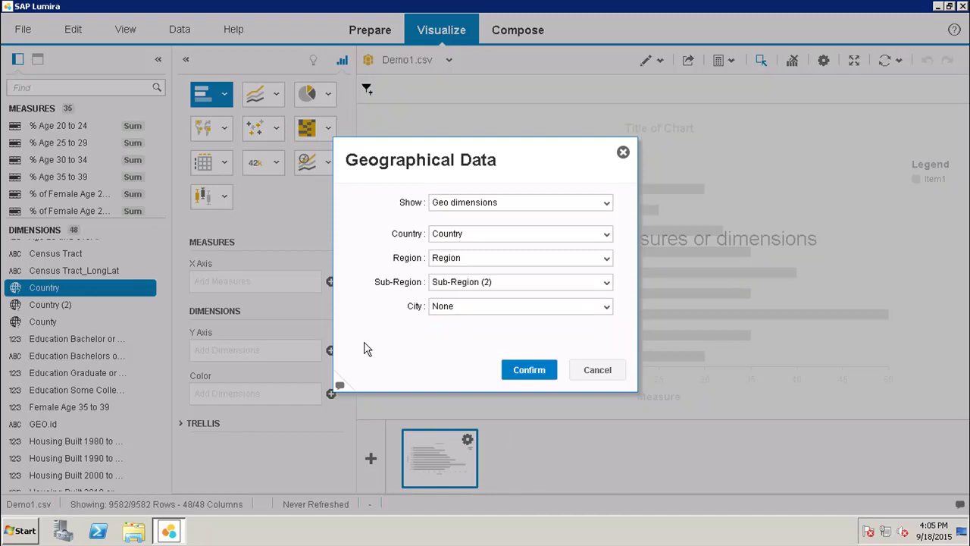
left_click(523, 370)
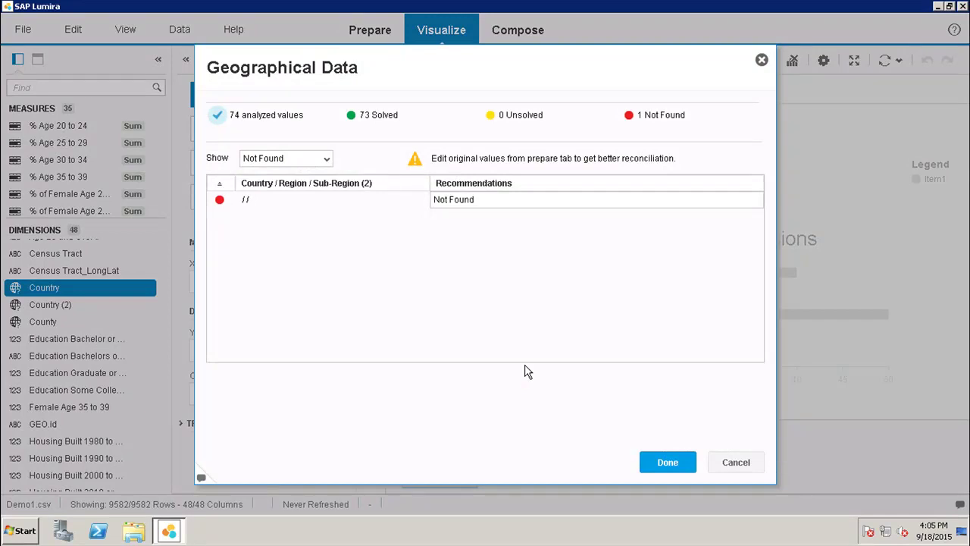
Review the geographic matches under All, Solved, Unsolved and Not Found, and accept them to finish the hierarchy.
left_click(325, 159)
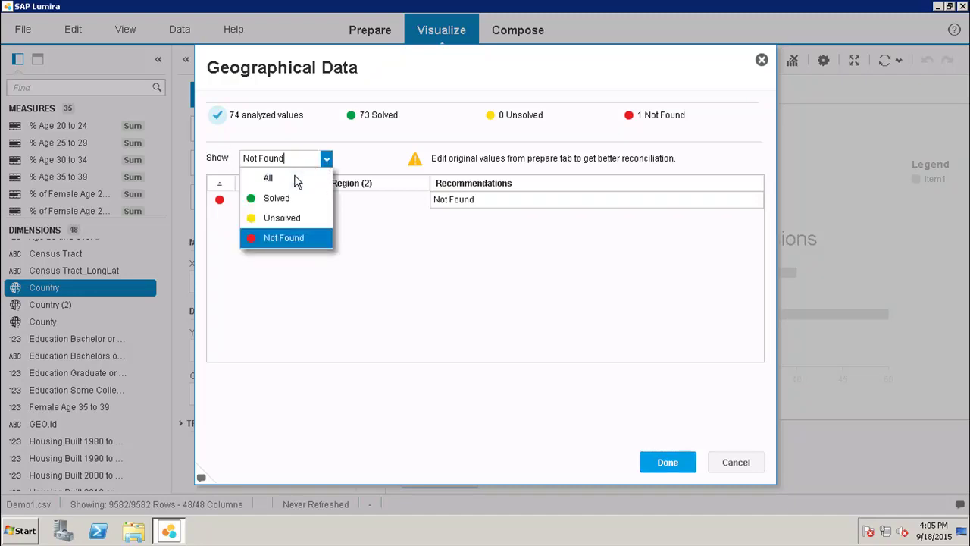
left_click(297, 179)
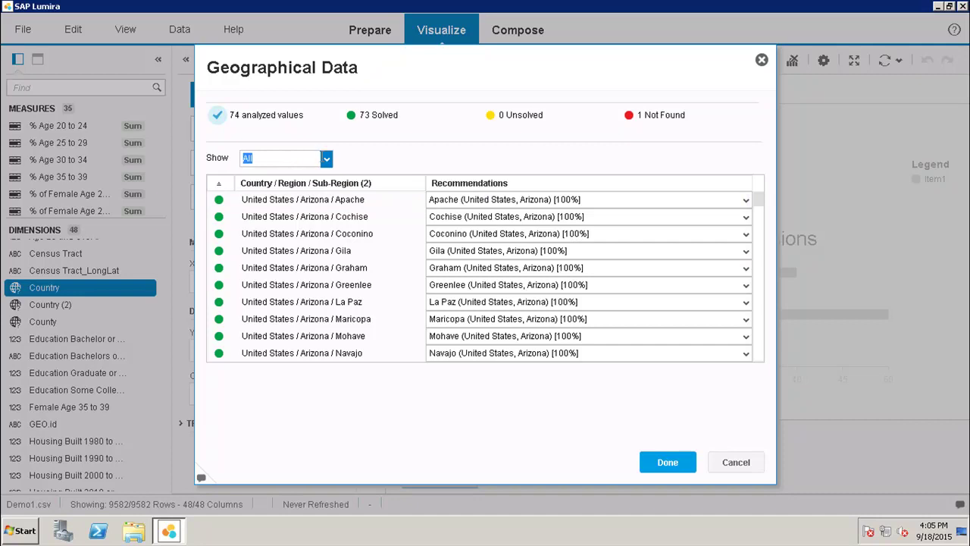
left_click(325, 160)
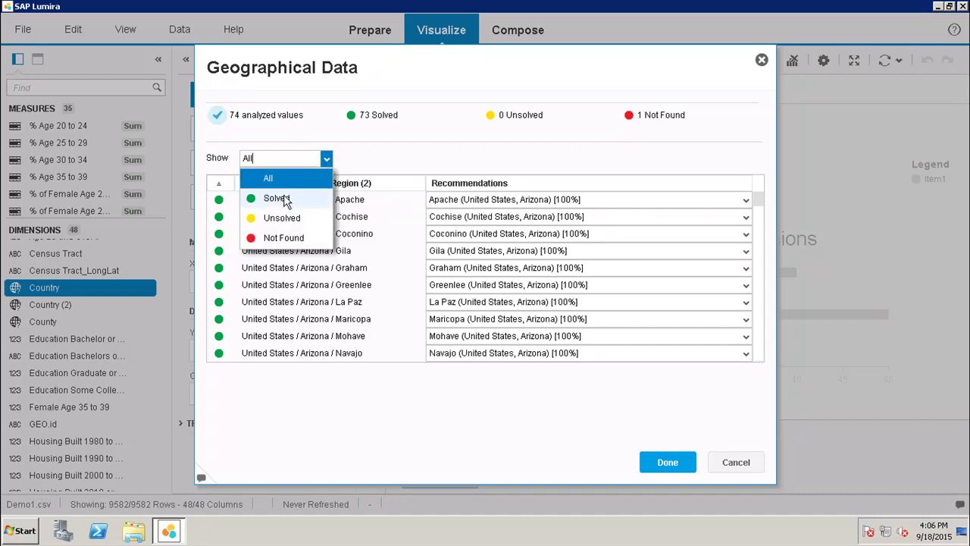
left_click(277, 198)
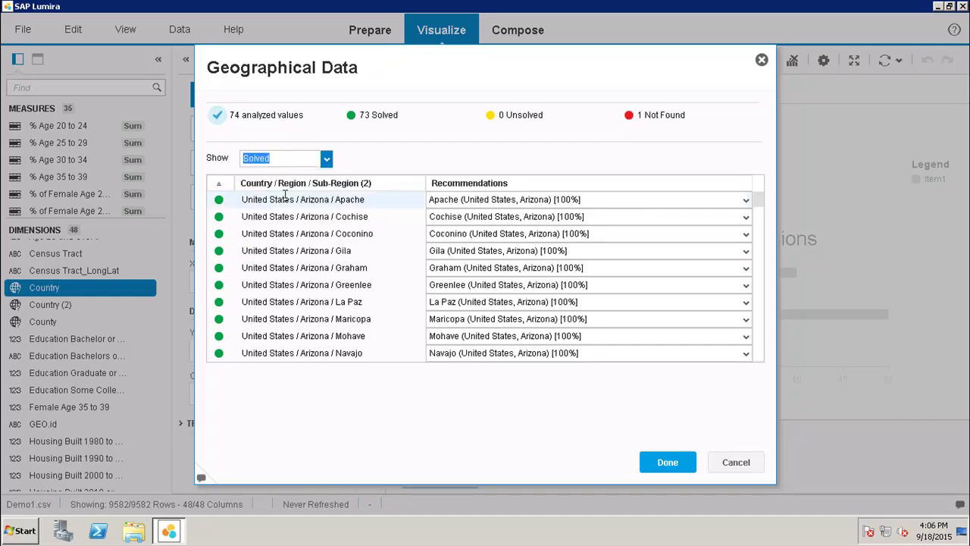
left_click(326, 159)
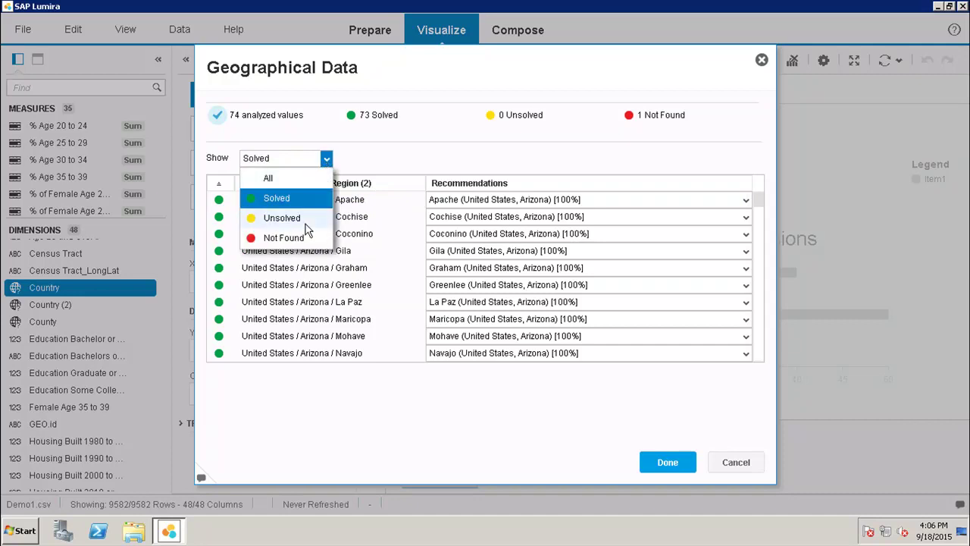
left_click(308, 221)
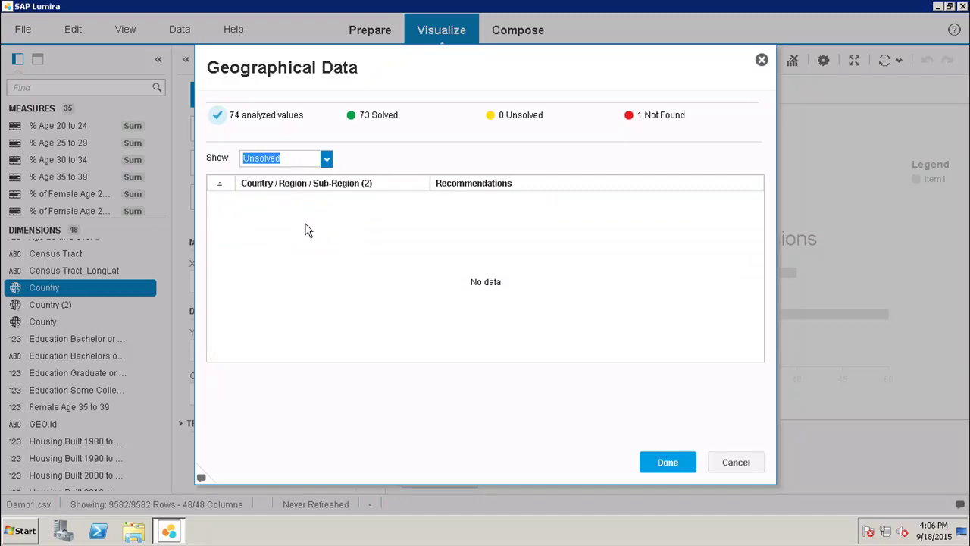
left_click(327, 162)
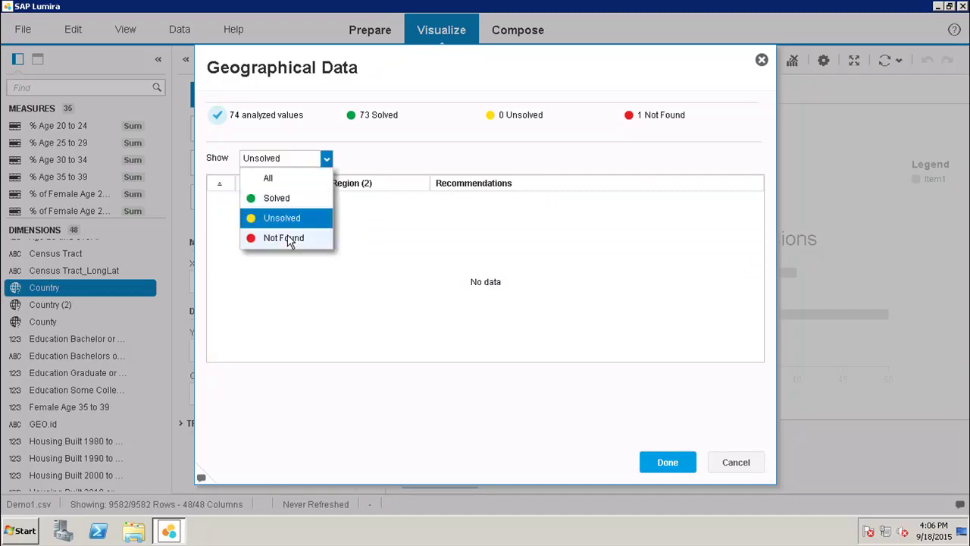
left_click(288, 235)
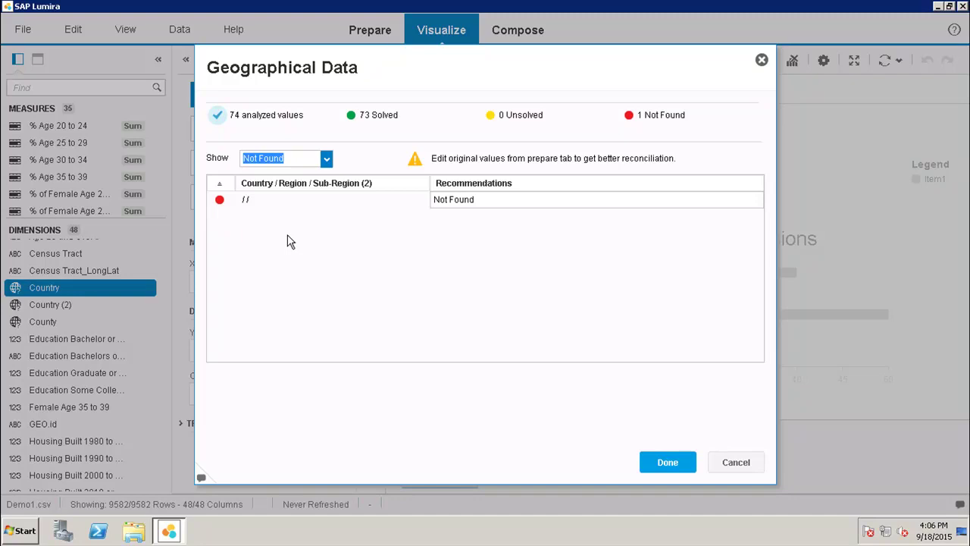
left_click(674, 468)
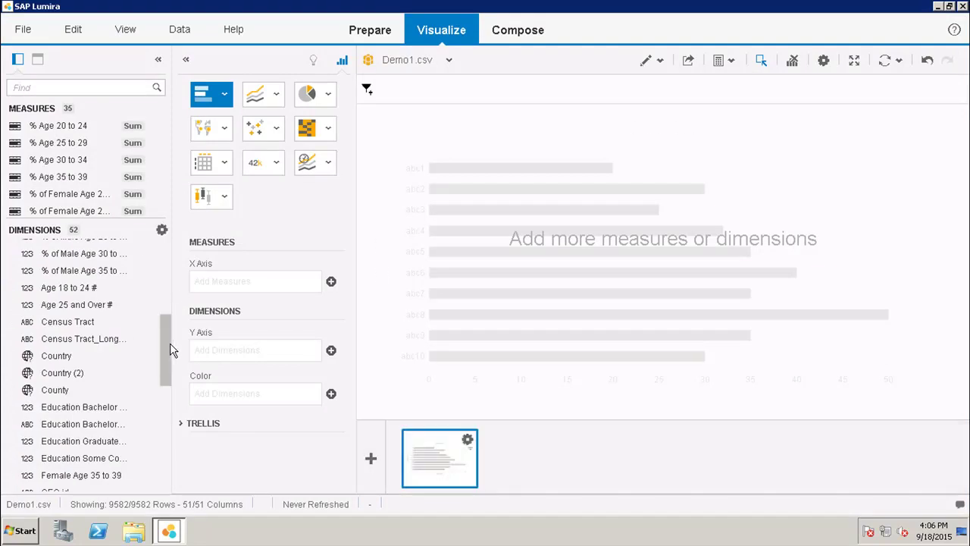
Change the visualization to a Geo Bubble Chart.
left_click_drag(170, 349, 170, 253)
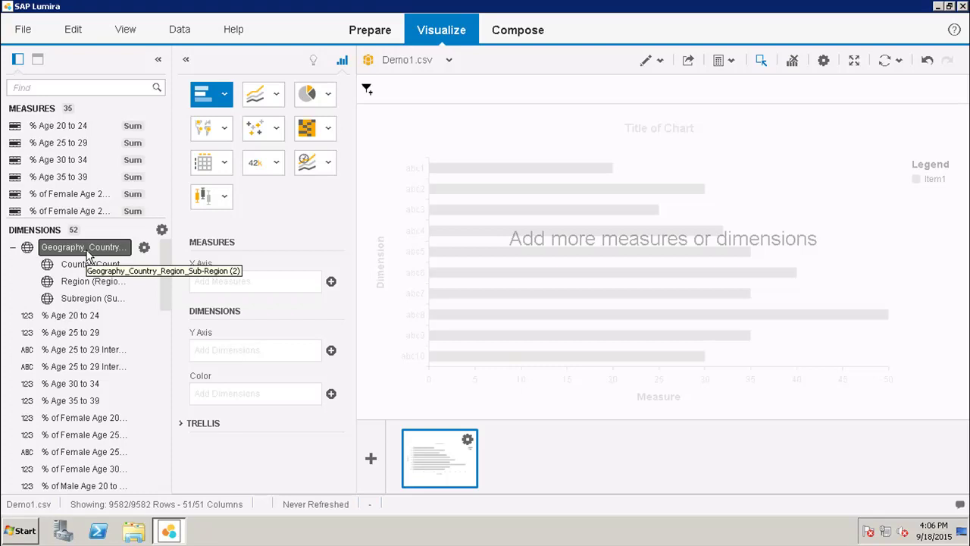
left_click(224, 131)
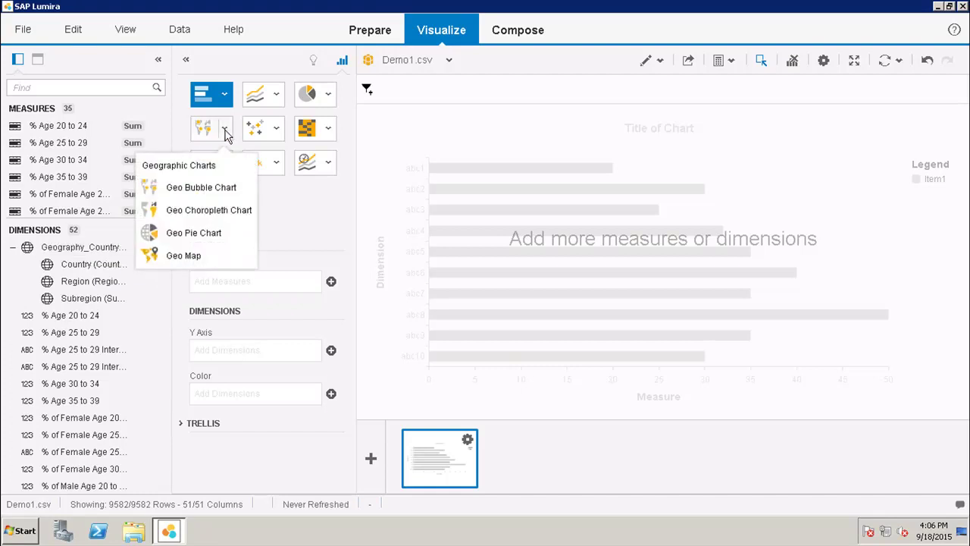
left_click(205, 191)
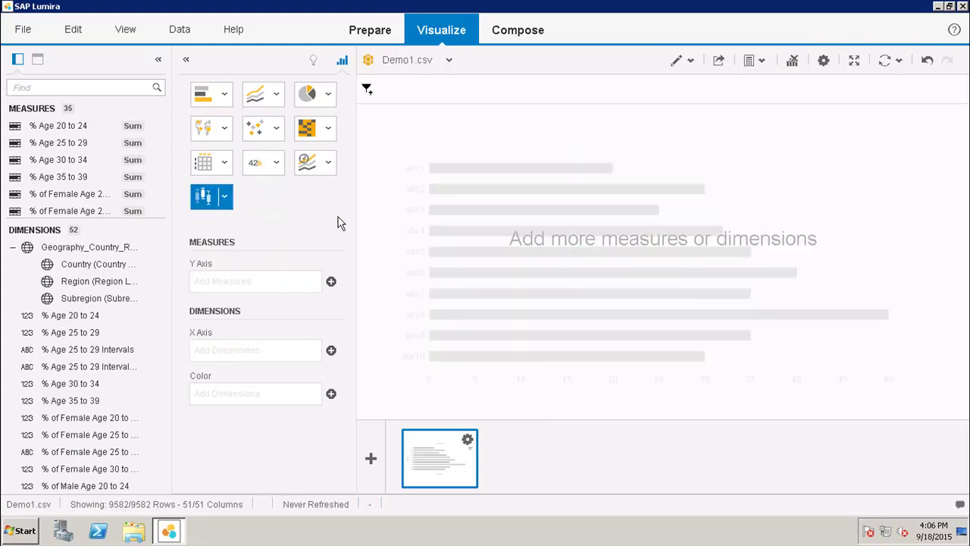
left_click(221, 131)
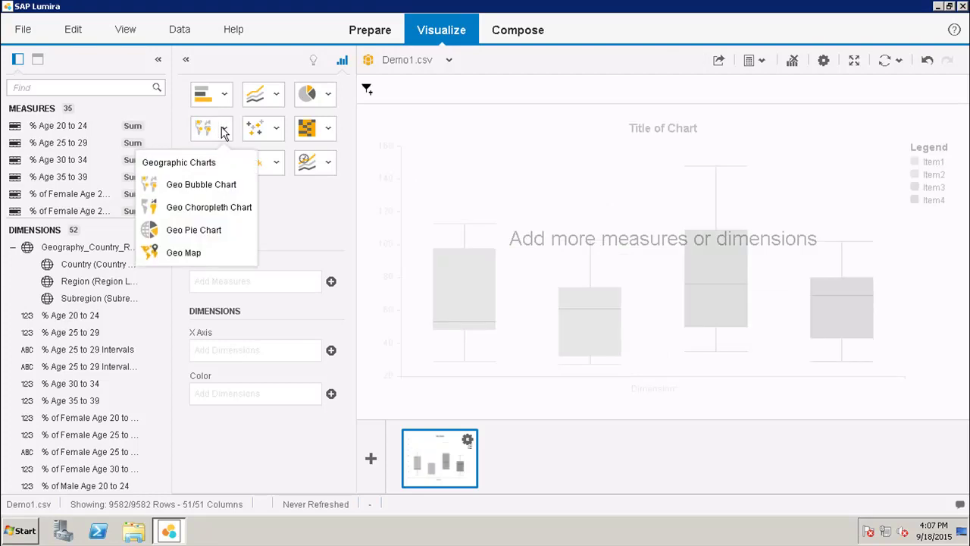
left_click(211, 191)
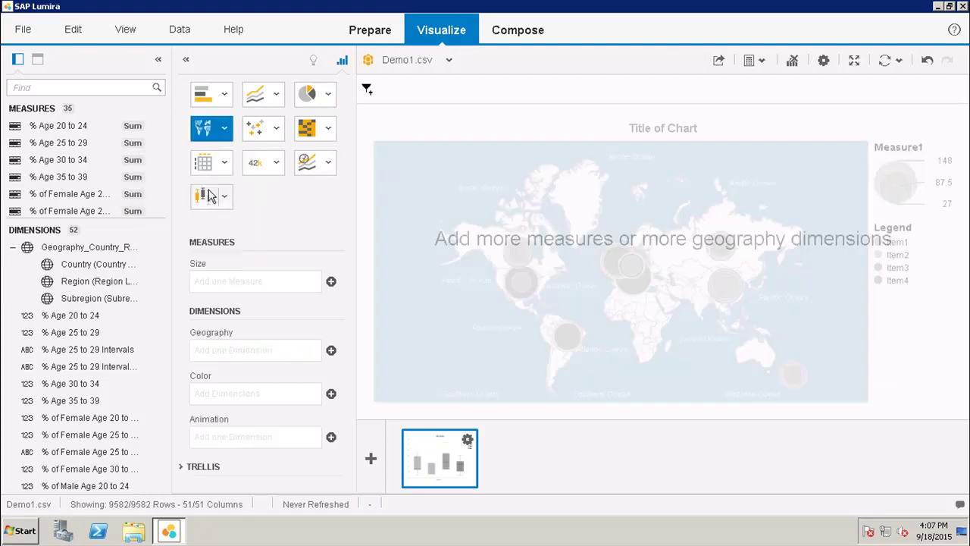
Size the bubbles by the measure Age 25 and Over # and use Geography_Country_Region_Sub-Region (2) as the chart's geography.
left_click(331, 282)
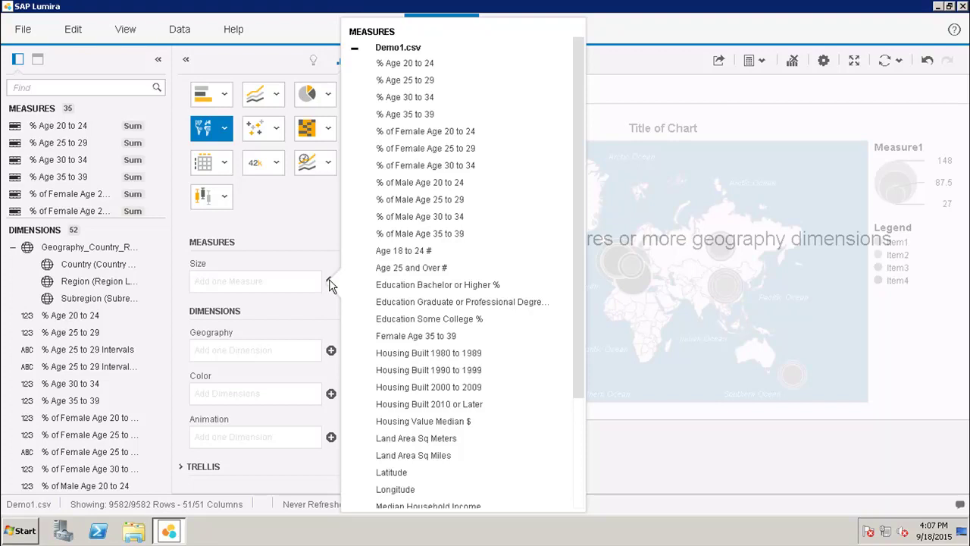
left_click(387, 271)
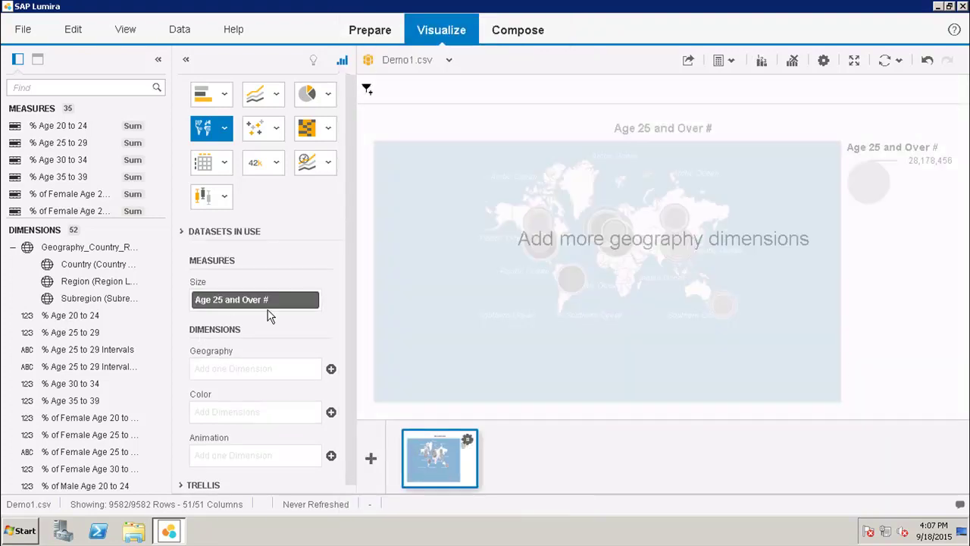
left_click(331, 369)
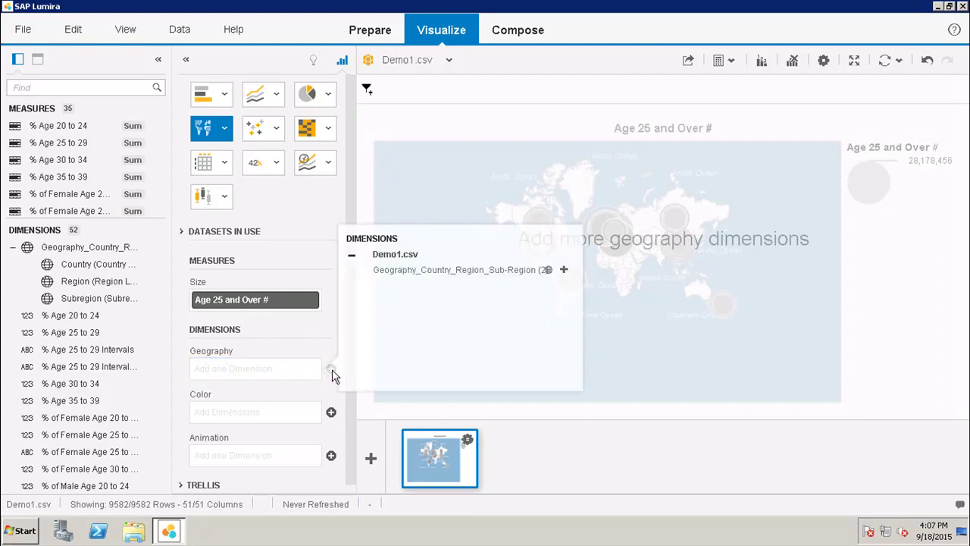
left_click(416, 274)
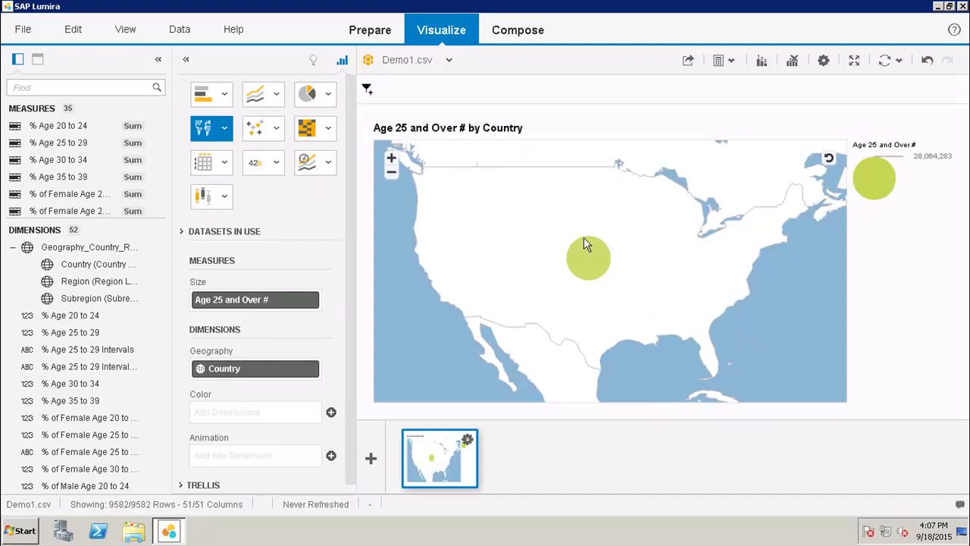
Drill down from the United States bubble to the next geographic level.
mouse_move(584, 254)
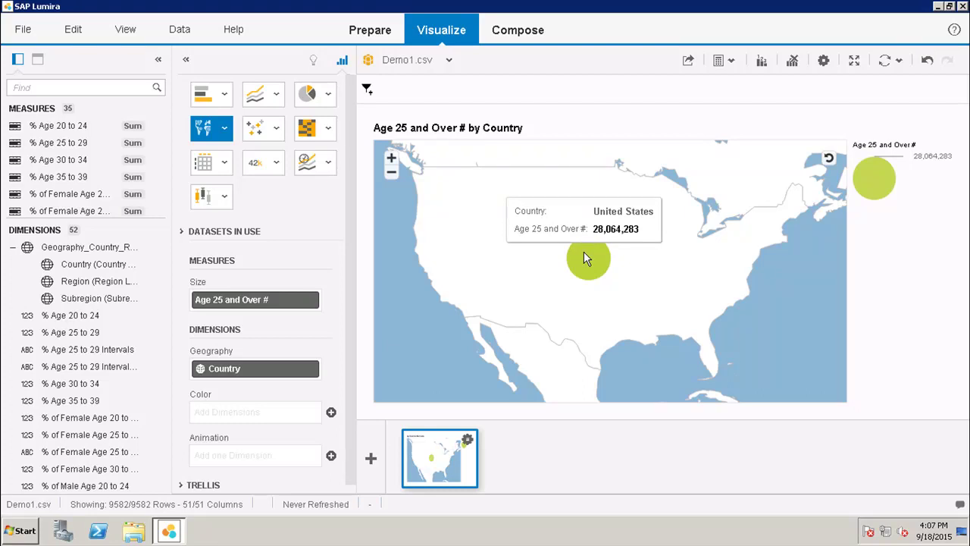
left_click(584, 252)
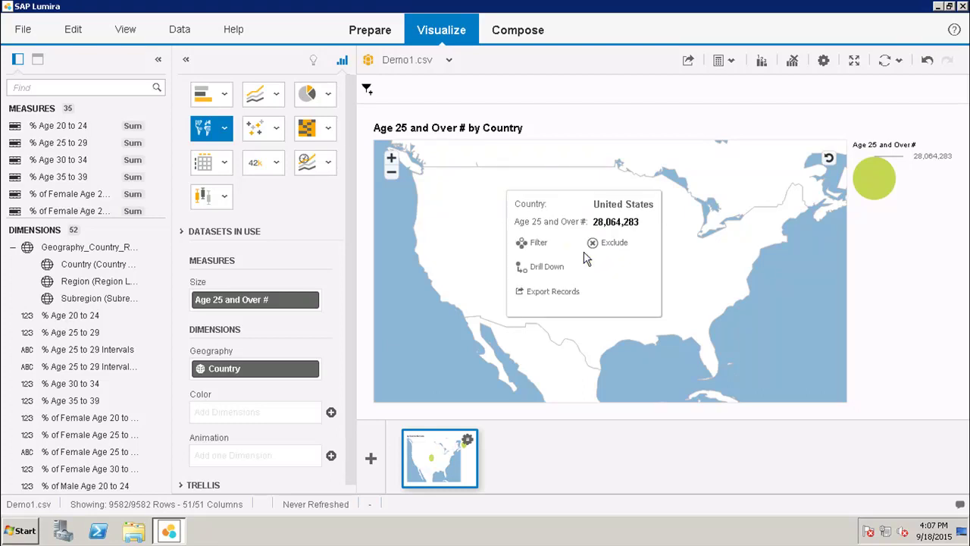
left_click(550, 271)
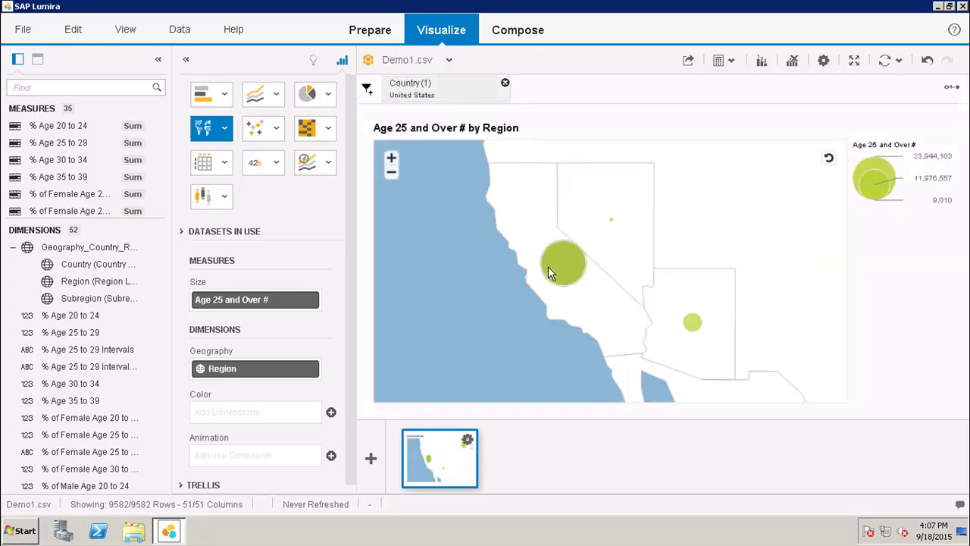
Check the California and Arizona bubbles on the map and drill down from Arizona to its subregions.
mouse_move(561, 268)
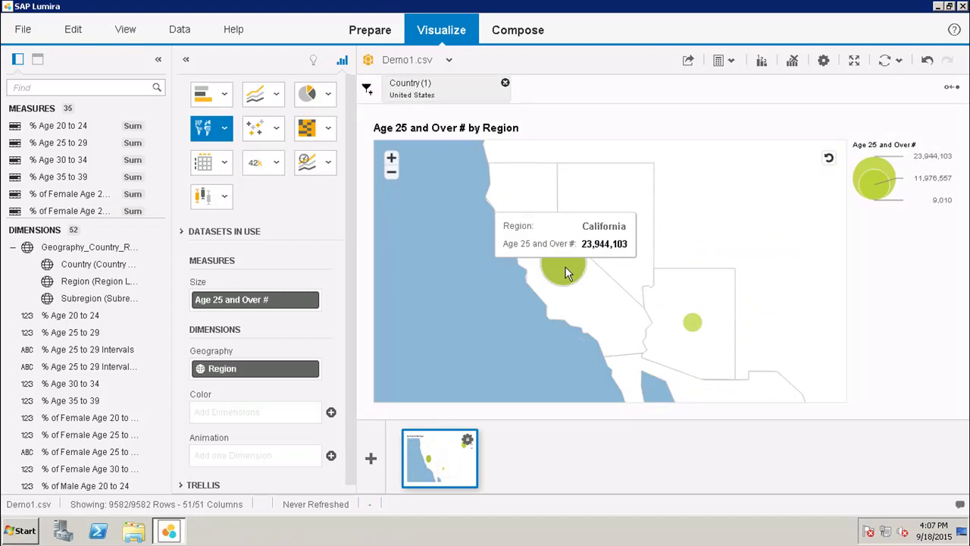
left_click(391, 175)
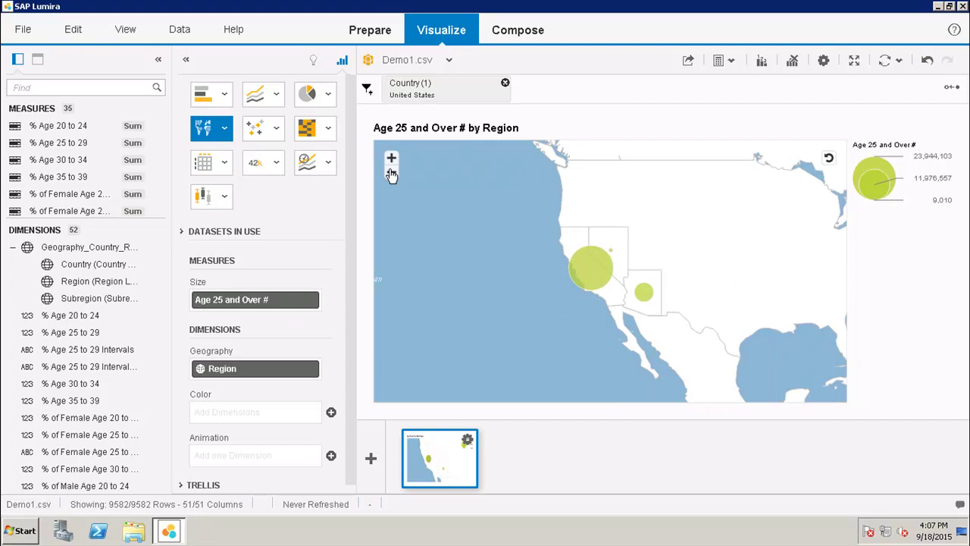
left_click(391, 175)
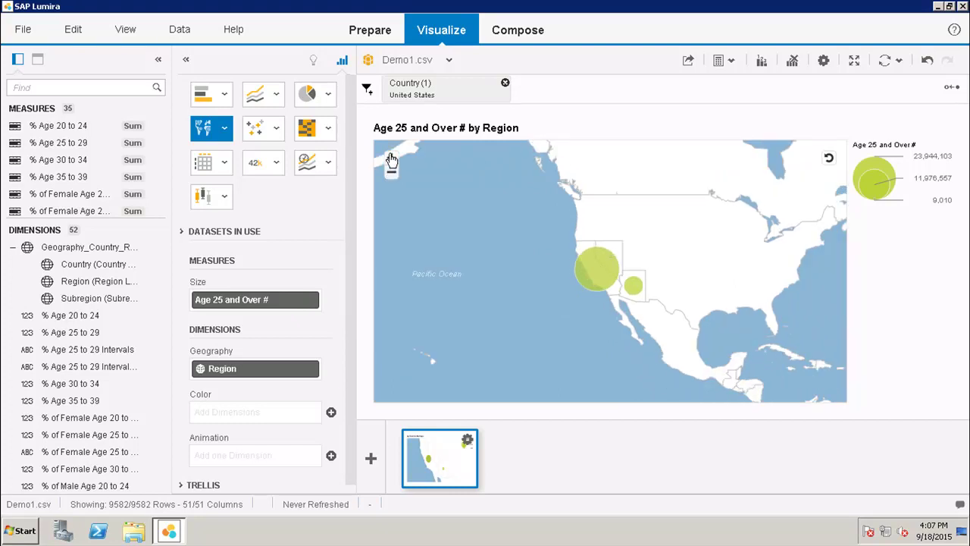
mouse_move(637, 290)
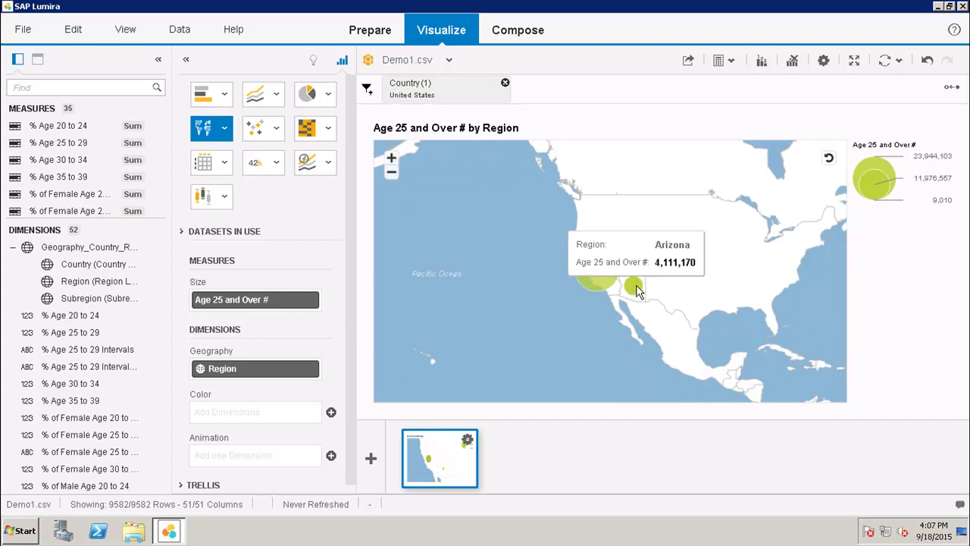
left_click(636, 288)
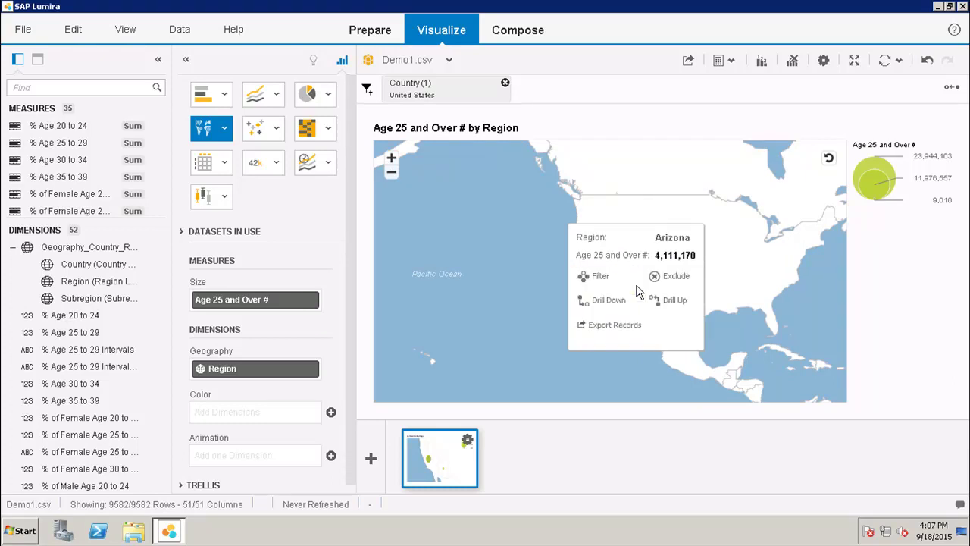
left_click(609, 301)
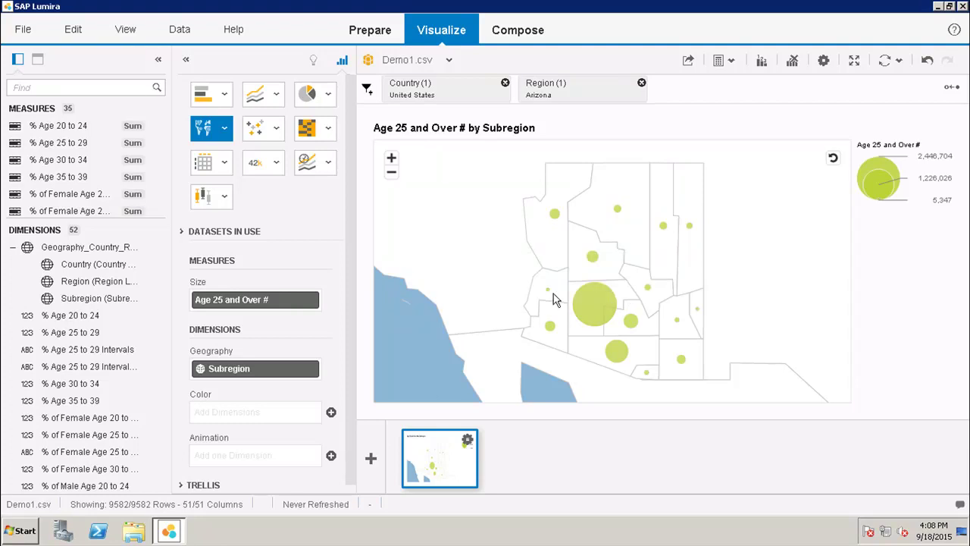
Inspect the Maricopa bubble and drill back up from it to the region level.
mouse_move(580, 299)
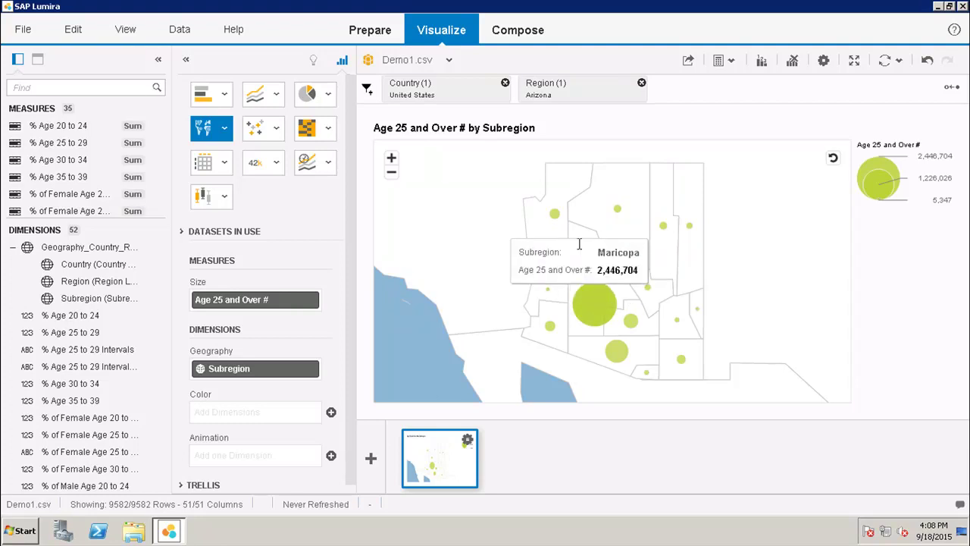
left_click(594, 315)
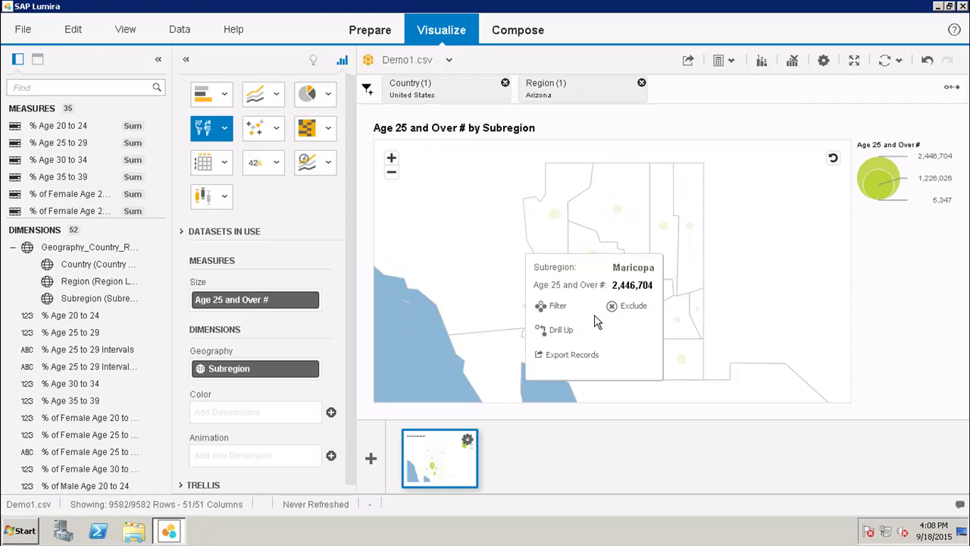
left_click(565, 333)
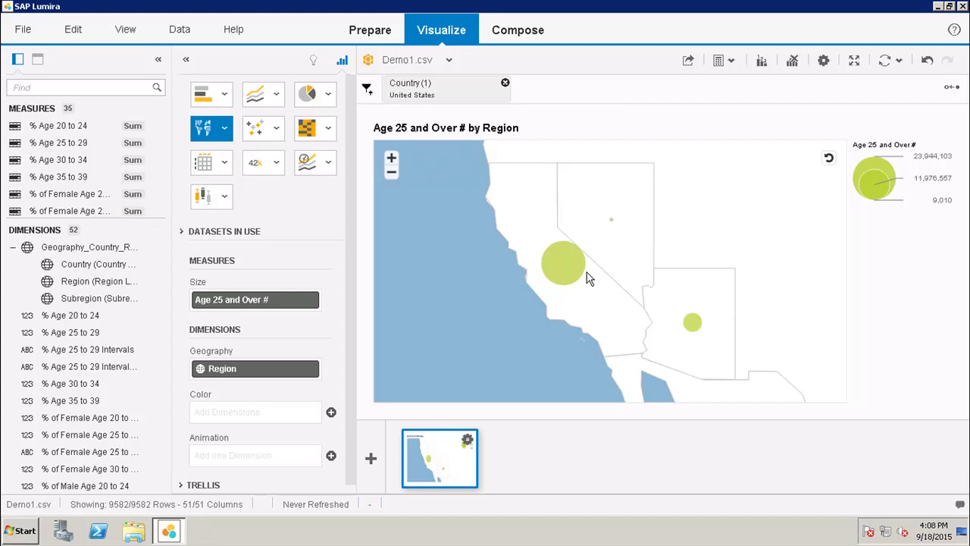
Go back to preparing the dataset, look through the dimensions, and start a custom hierarchy from the Census Tract dimension.
left_click(386, 37)
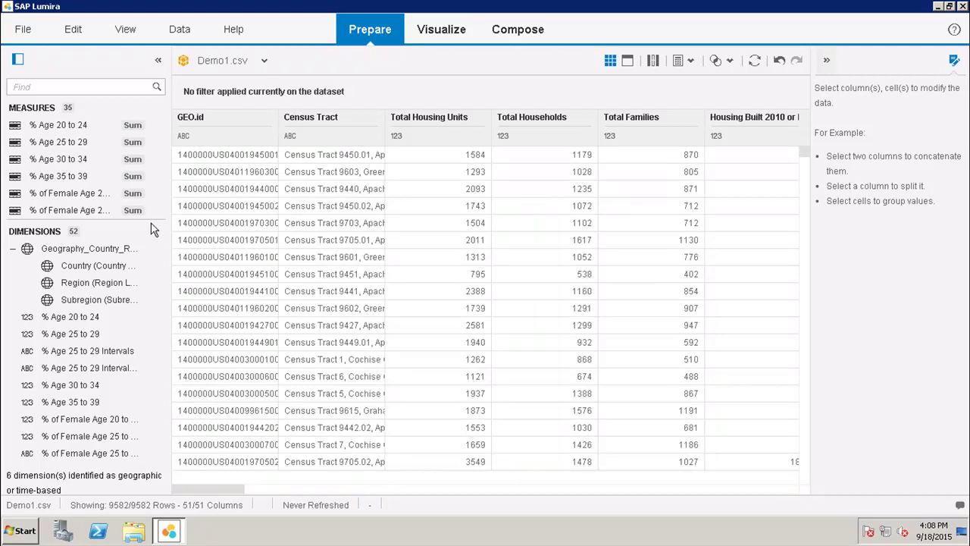
left_click_drag(167, 271, 179, 444)
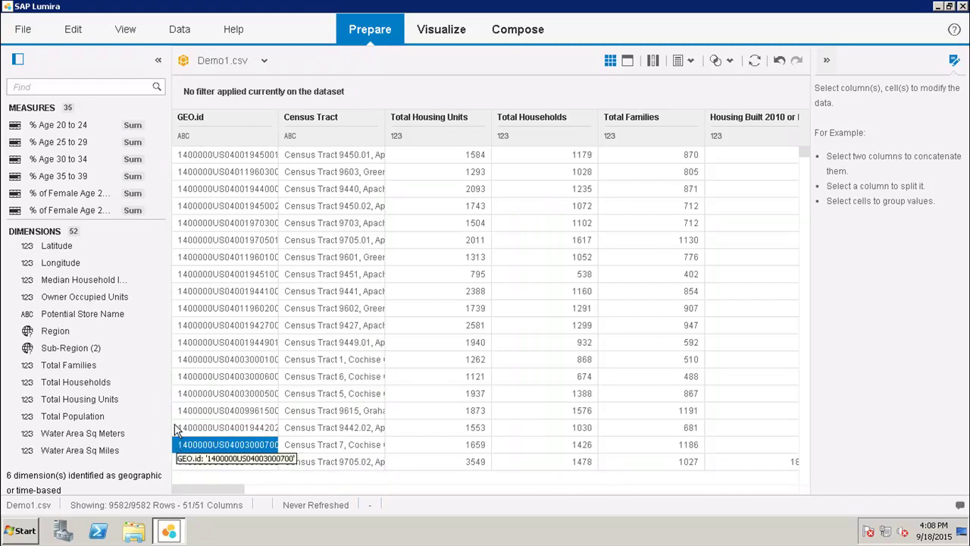
left_click_drag(170, 422, 178, 245)
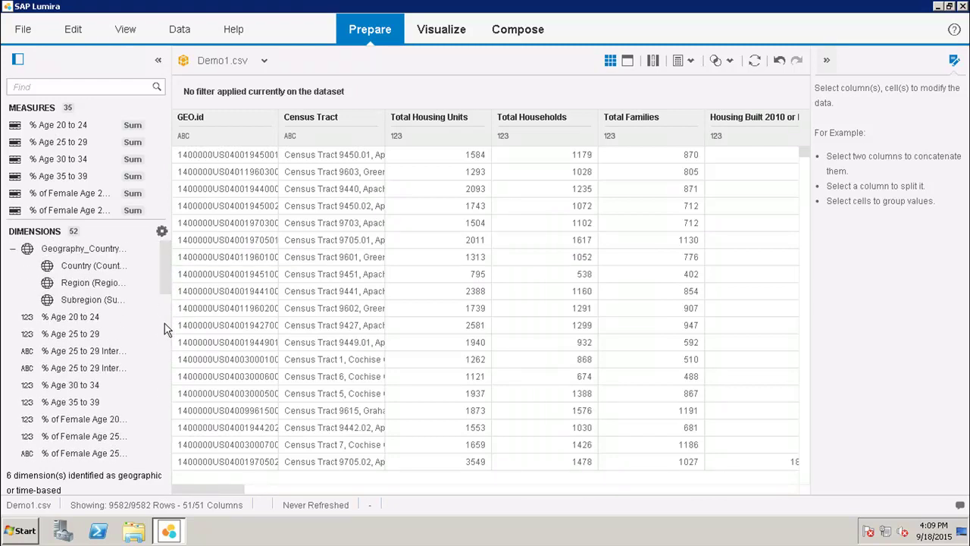
left_click_drag(167, 295, 167, 356)
mouse_move(135, 353)
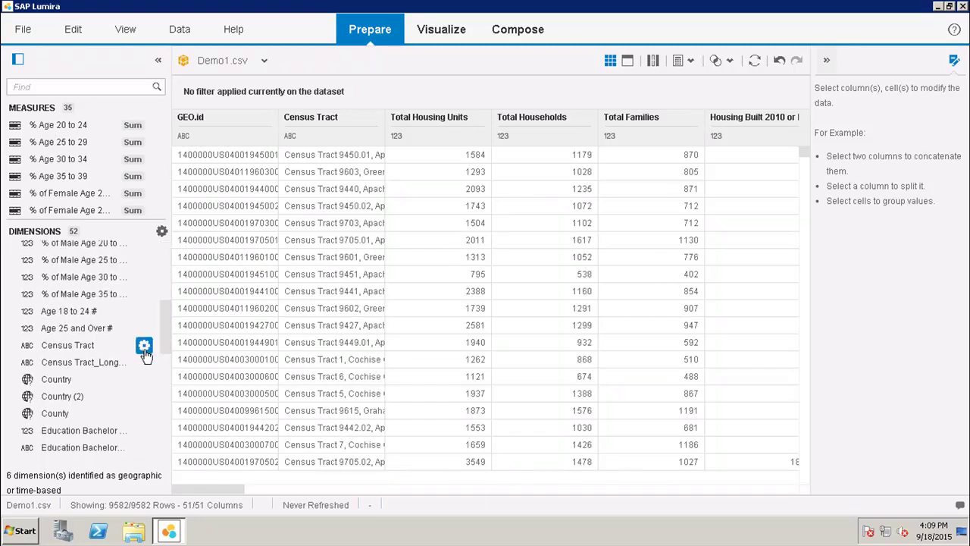
left_click(144, 348)
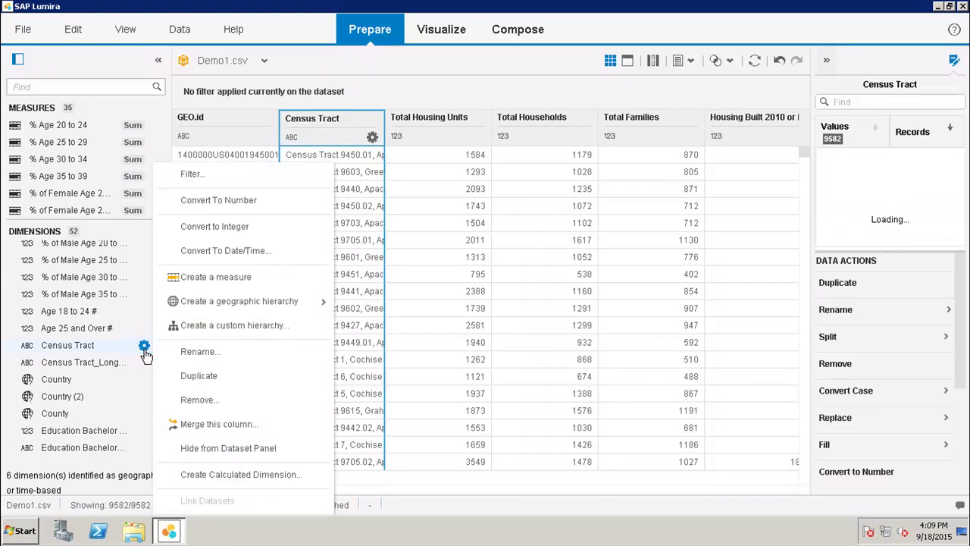
left_click(221, 327)
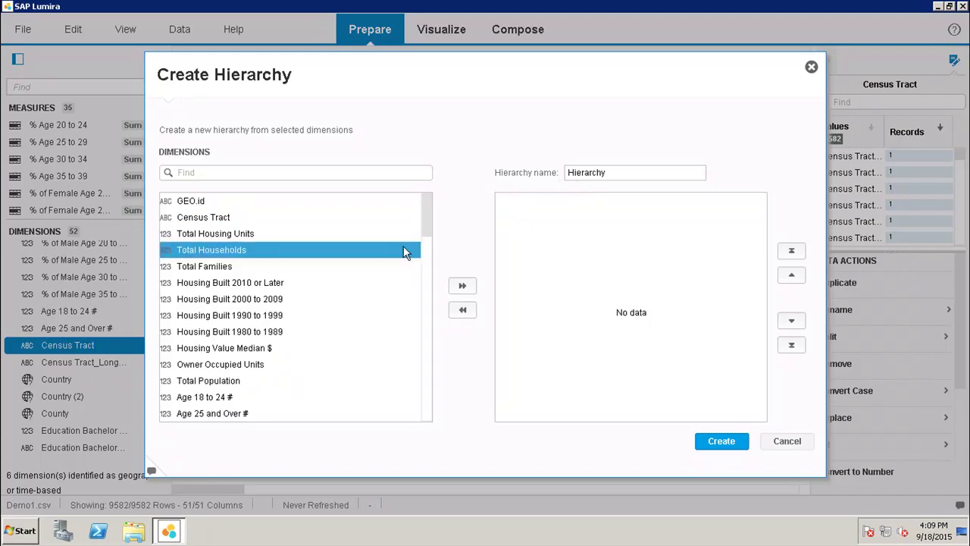
Create the custom hierarchy with Total Families followed by Total Population as its levels, and minimize the application window.
left_click(279, 271)
left_click(469, 289)
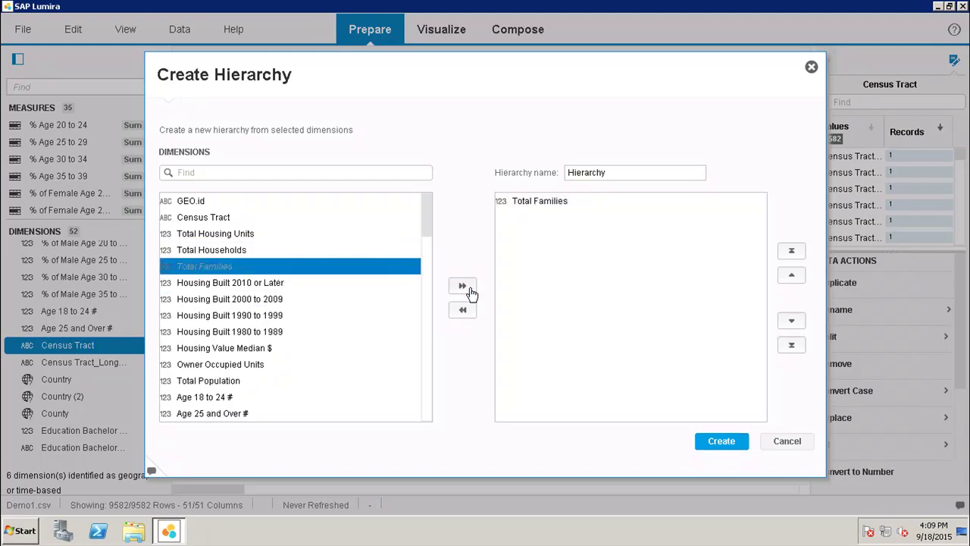
left_click(303, 388)
left_click(455, 288)
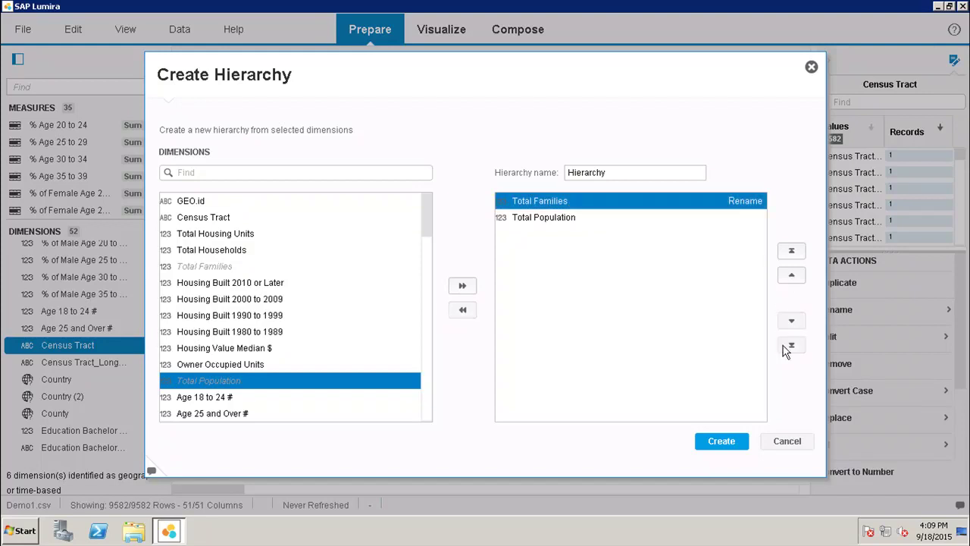
left_click(719, 443)
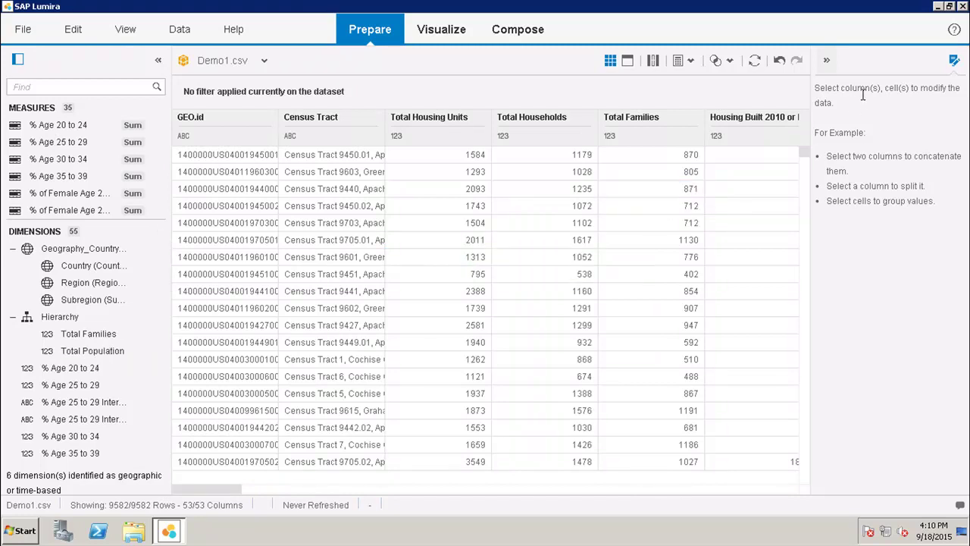
left_click(938, 6)
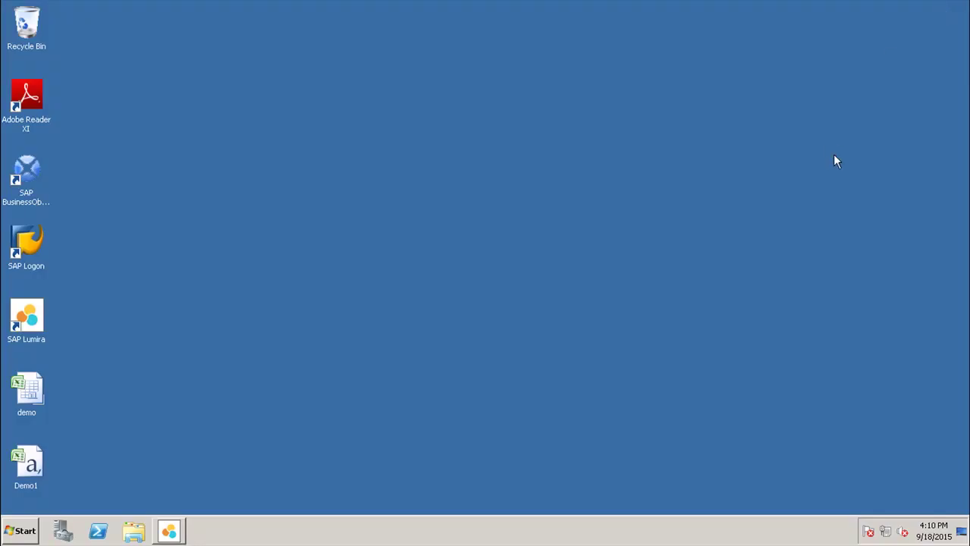